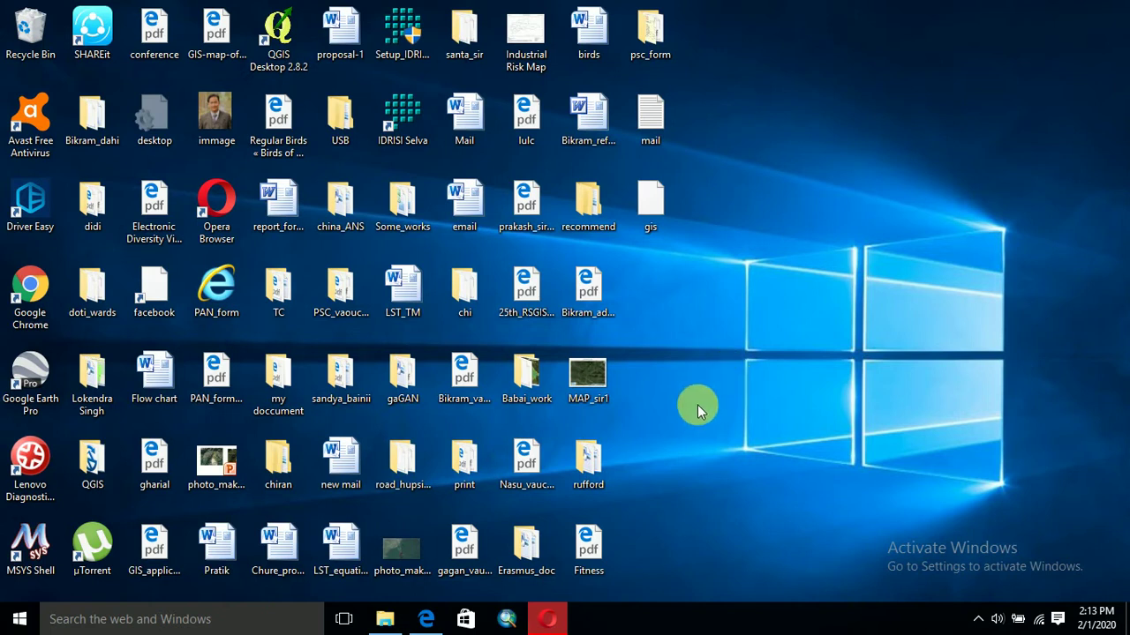
Step: Restore the Opera browser window from the taskbar
left_click(549, 613)
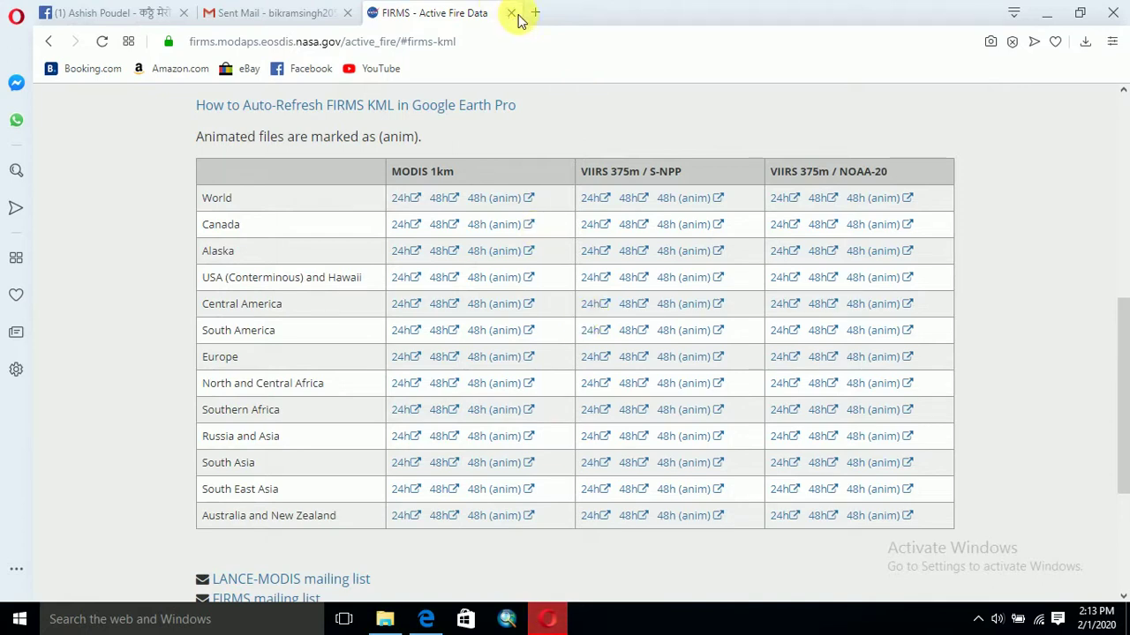
Step: Search 'Fire data' in a new Opera tab and open the Active Fire Data - FIRMS result
left_click(535, 13)
left_click(426, 152)
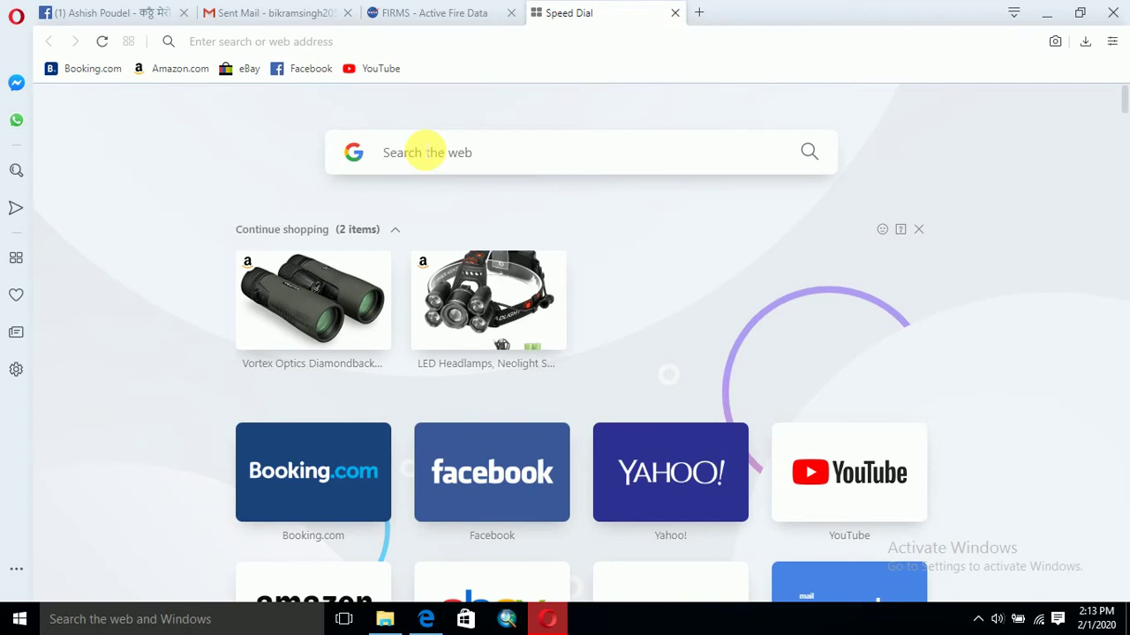
type("Fire data")
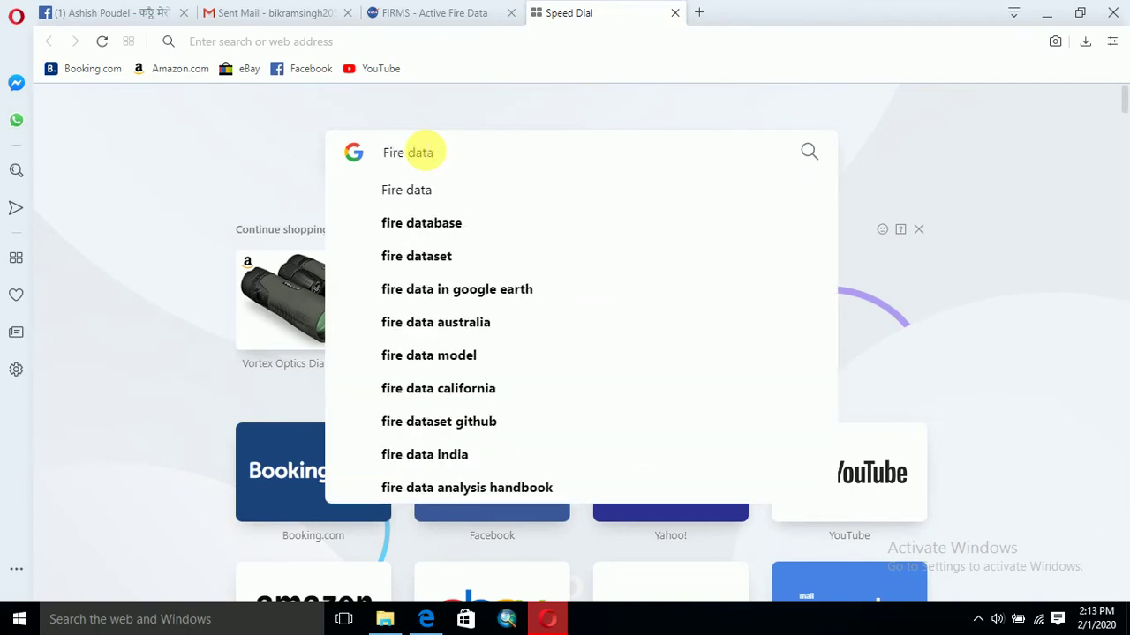
key("Return")
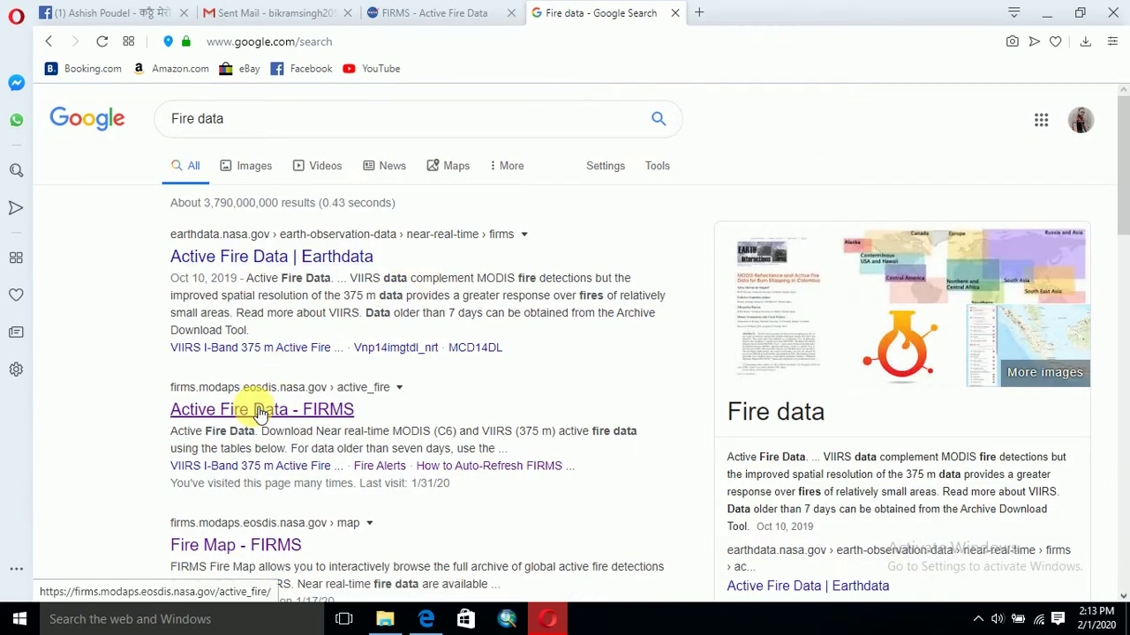
left_click(258, 416)
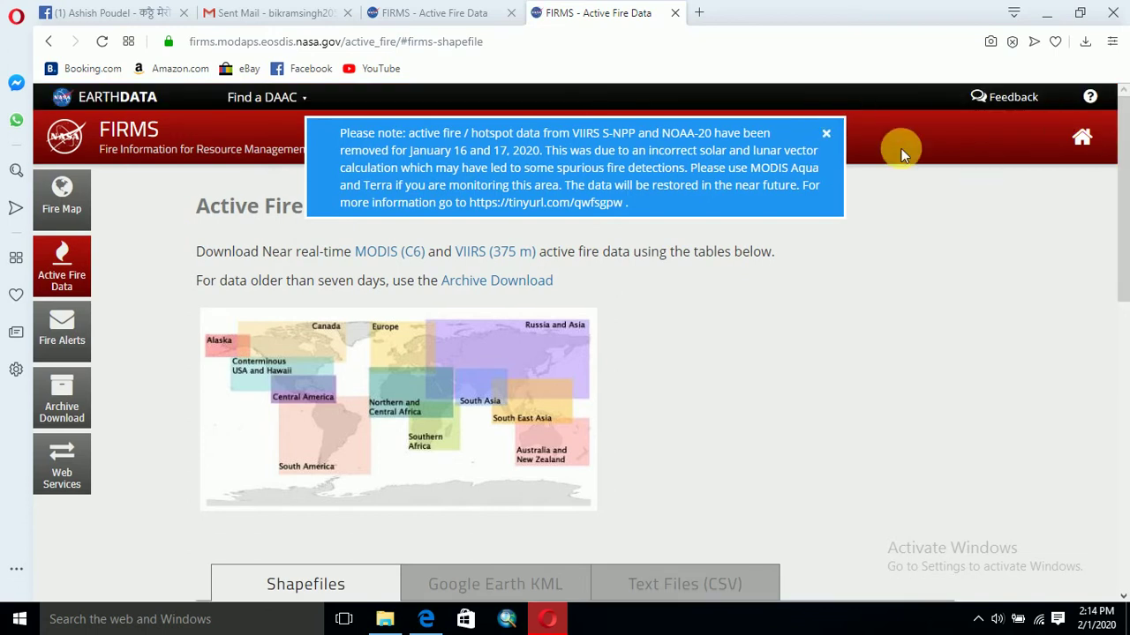
Step: Close the removed-VIIRS-data notice and scroll down to the Shapefiles download table
left_click(827, 133)
left_click_drag(1125, 185, 1126, 338)
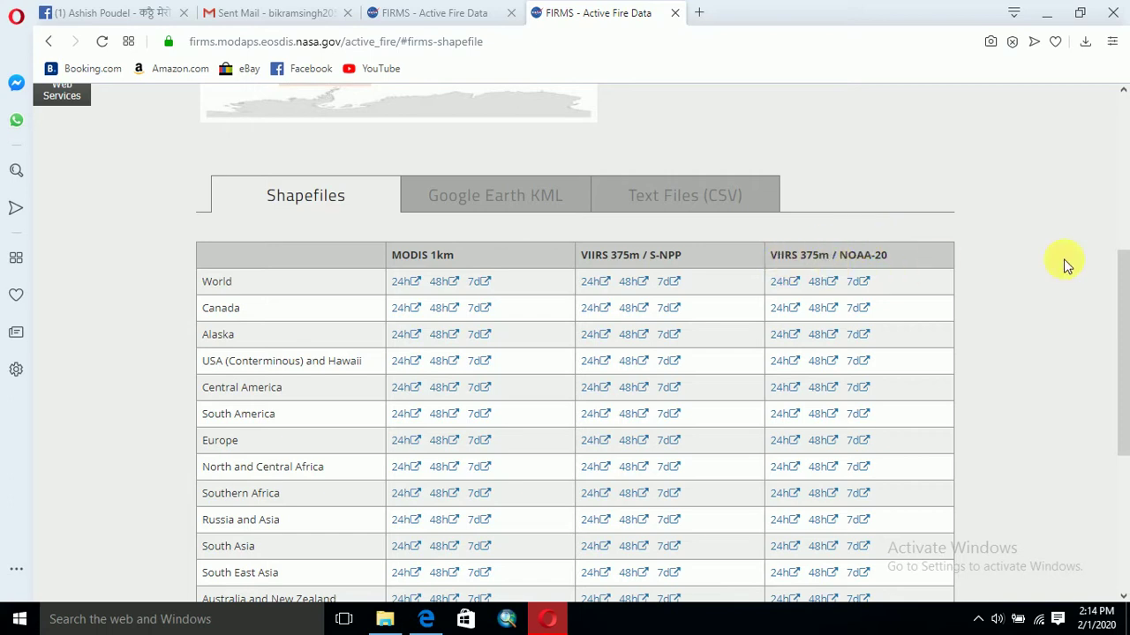
left_click_drag(1125, 299, 1123, 353)
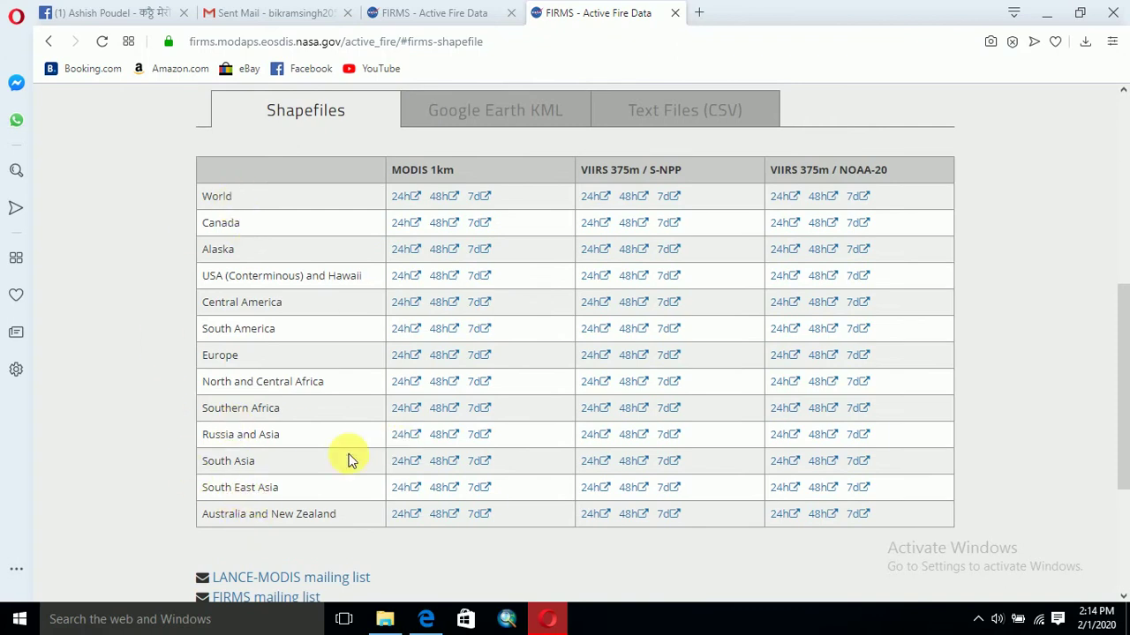
left_click_drag(1123, 366, 1125, 334)
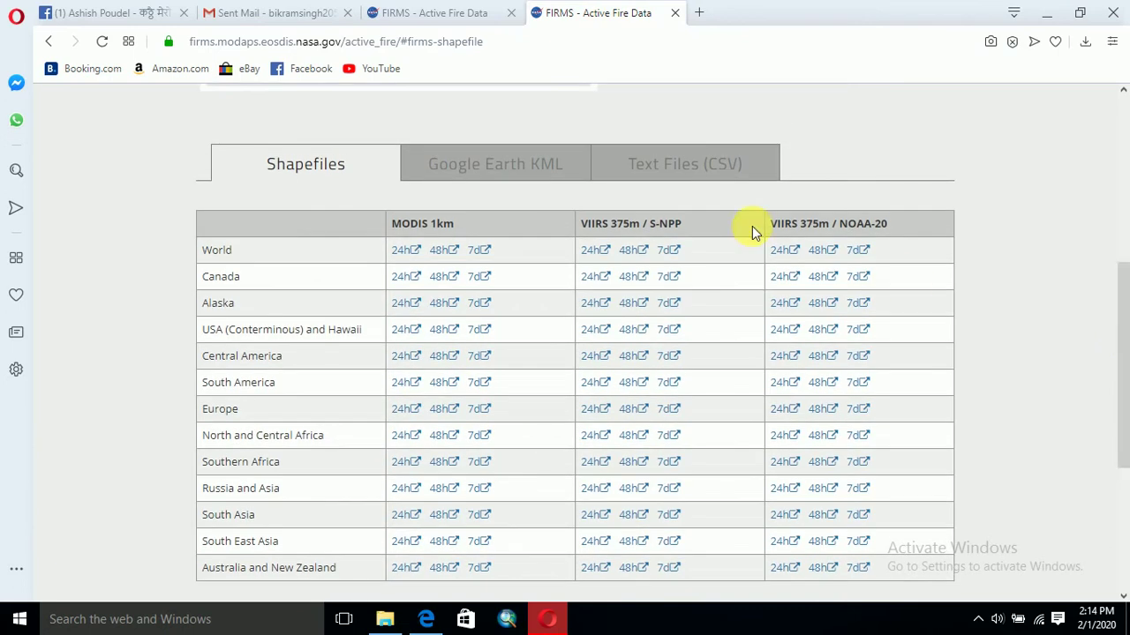
Step: From the Google Earth KML downloads, get the South Asia 24h VIIRS NOAA-20 file and open it
left_click(519, 166)
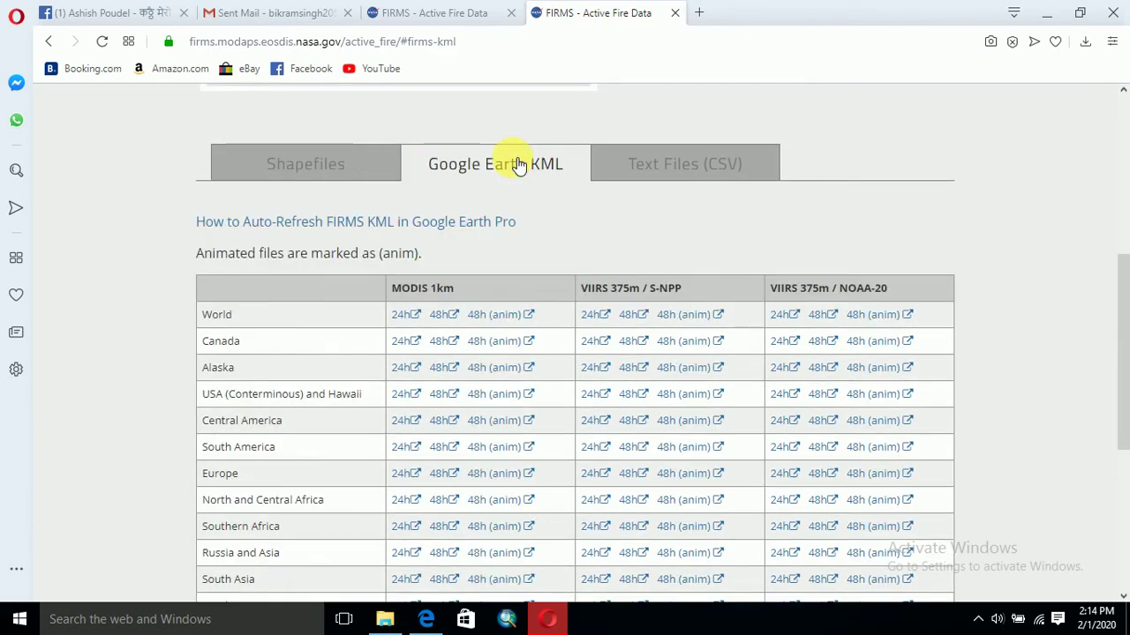
left_click(706, 171)
left_click(467, 166)
left_click_drag(1126, 339, 1125, 411)
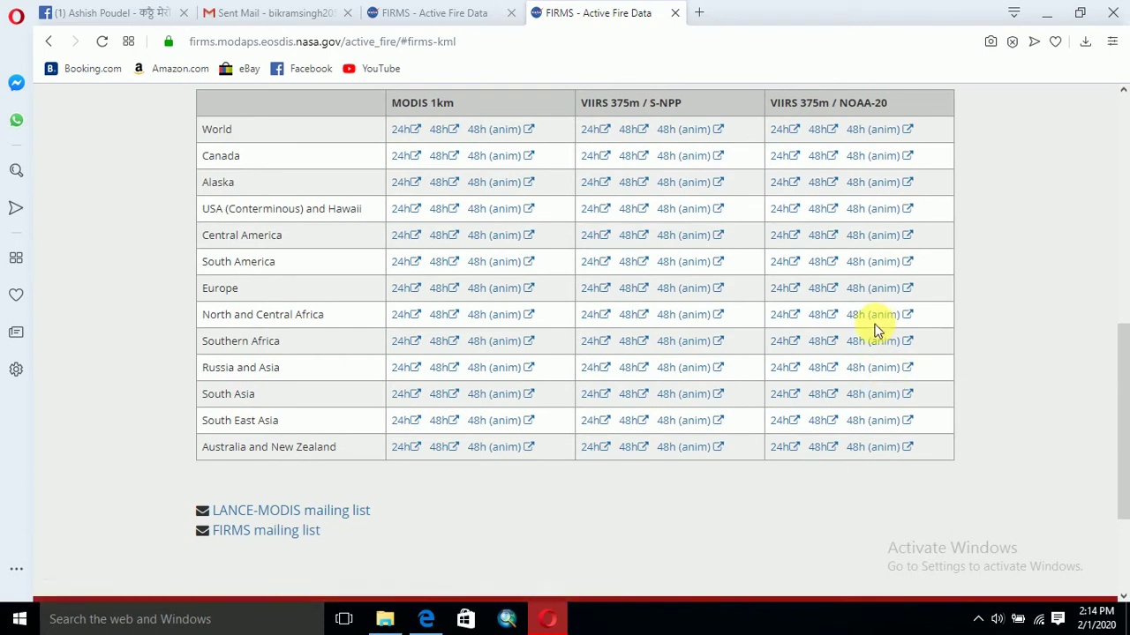
scroll(1117, 375, "up", 2)
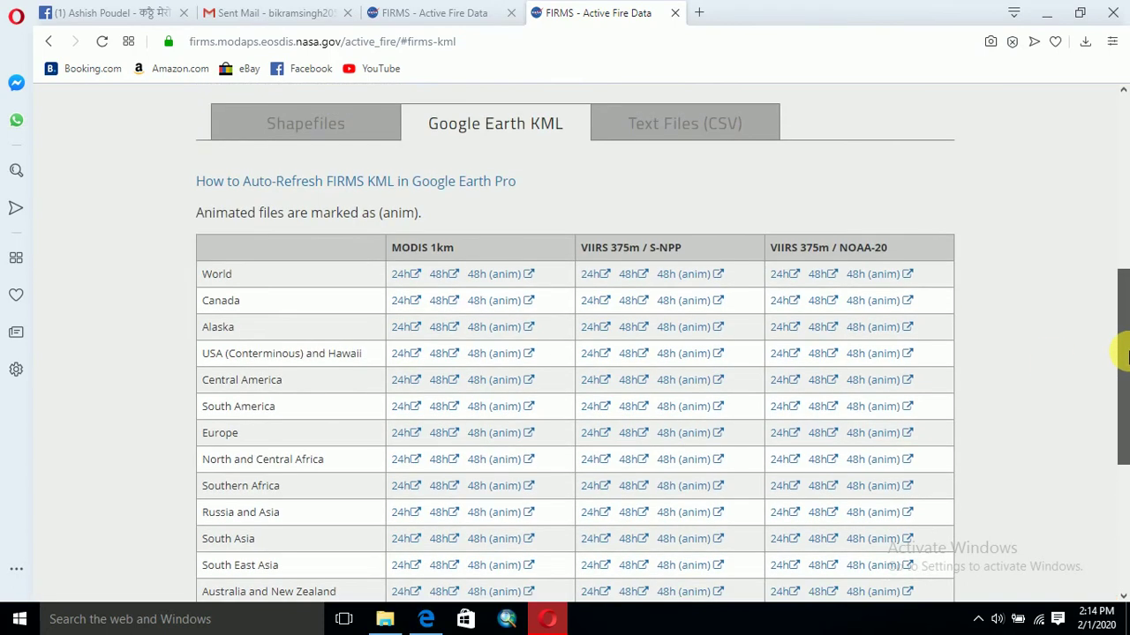
scroll(1121, 379, "down", 1)
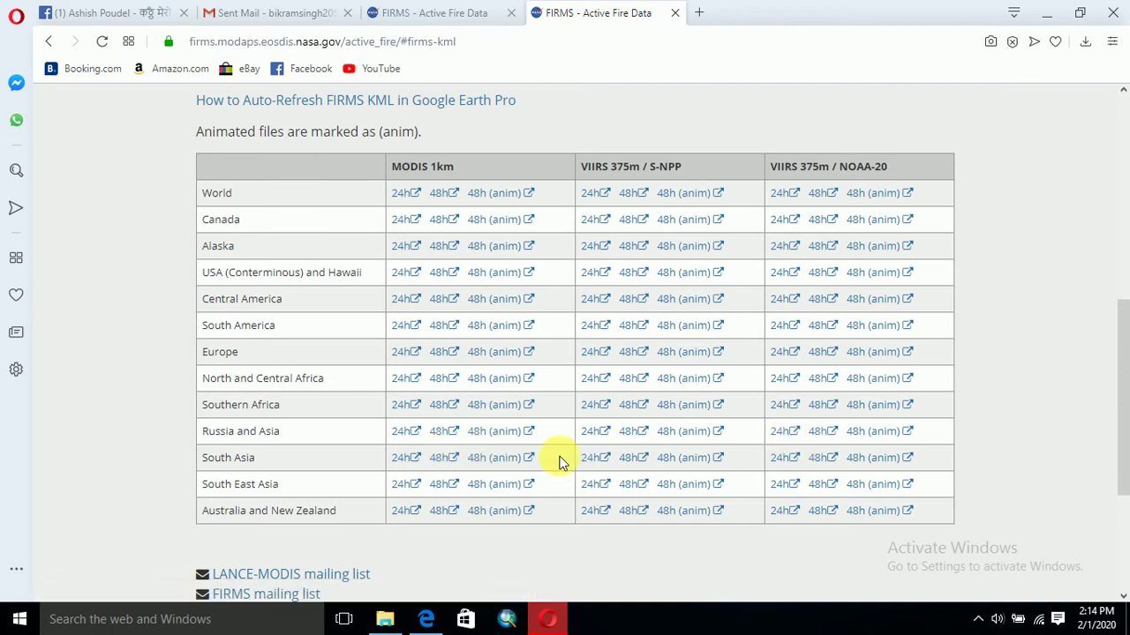
left_click(793, 462)
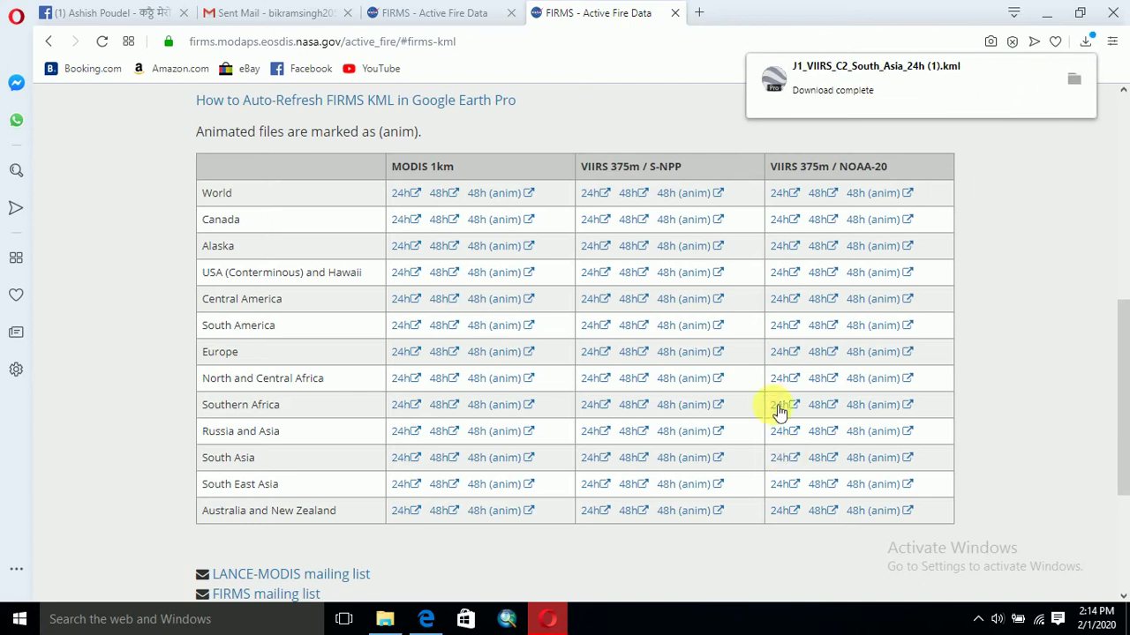
left_click(861, 77)
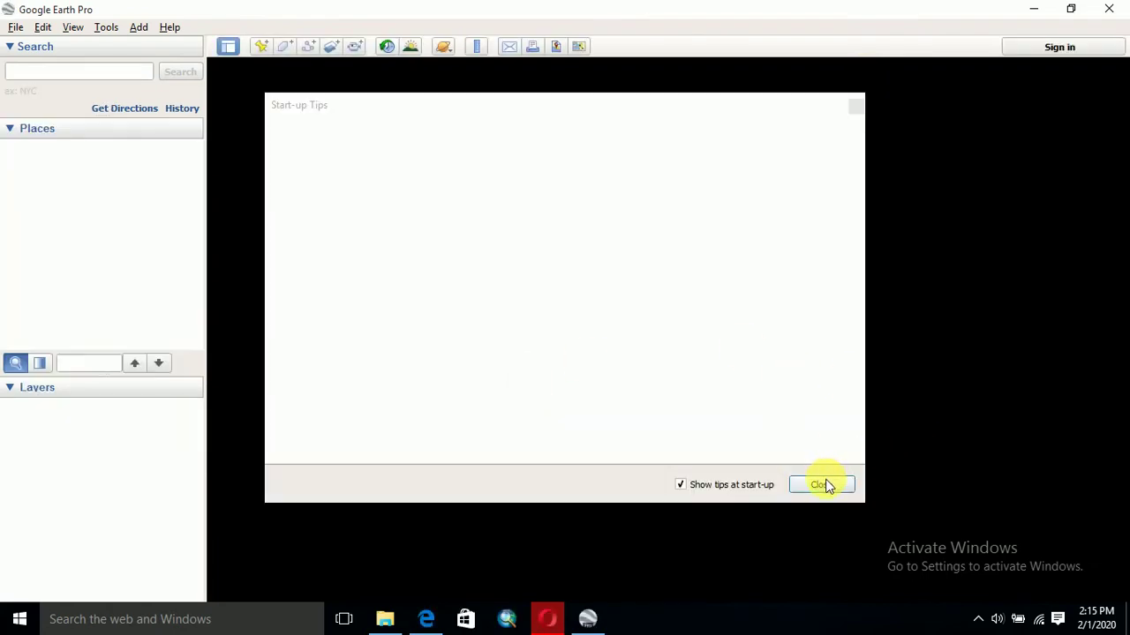
Step: Close the Start-up Tips dialog and the Create collaborative maps announcement
left_click(816, 483)
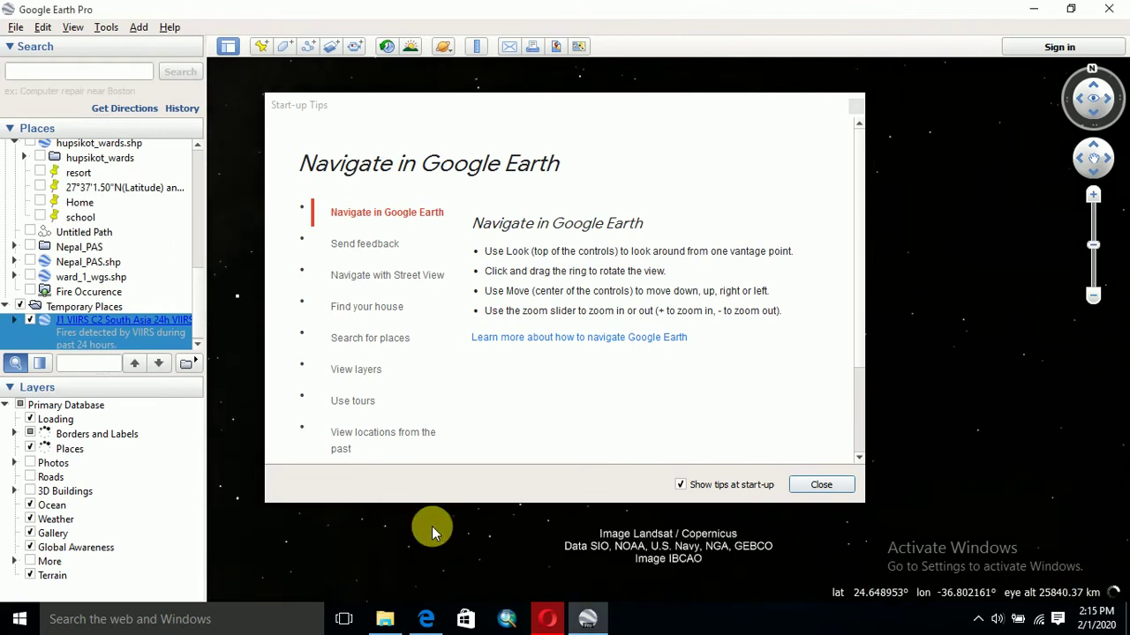
left_click(819, 485)
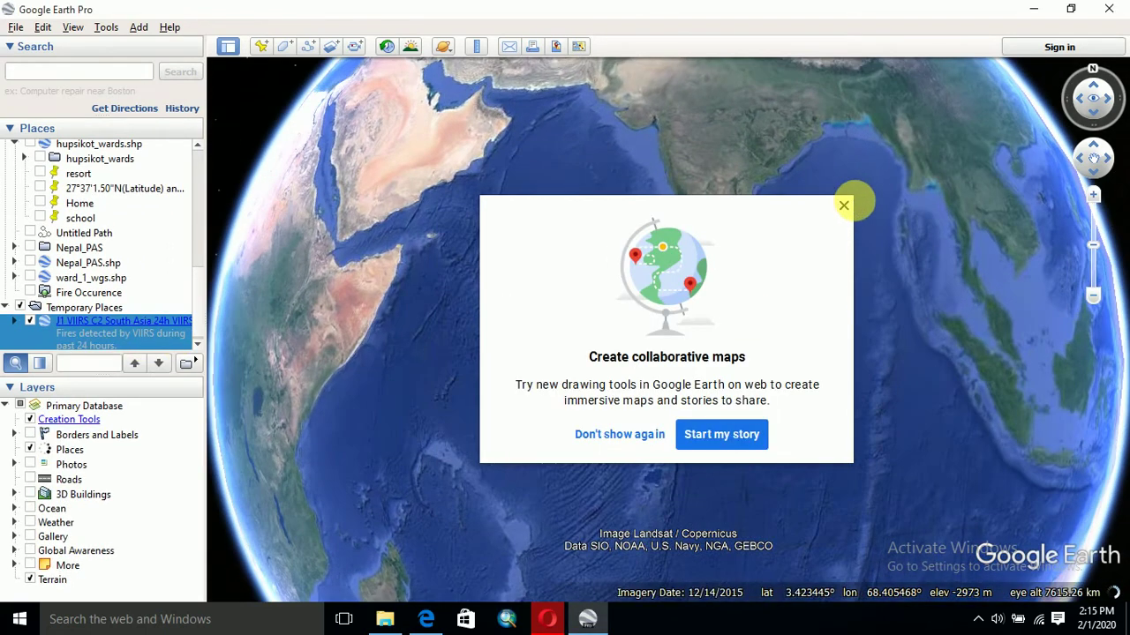
left_click(844, 205)
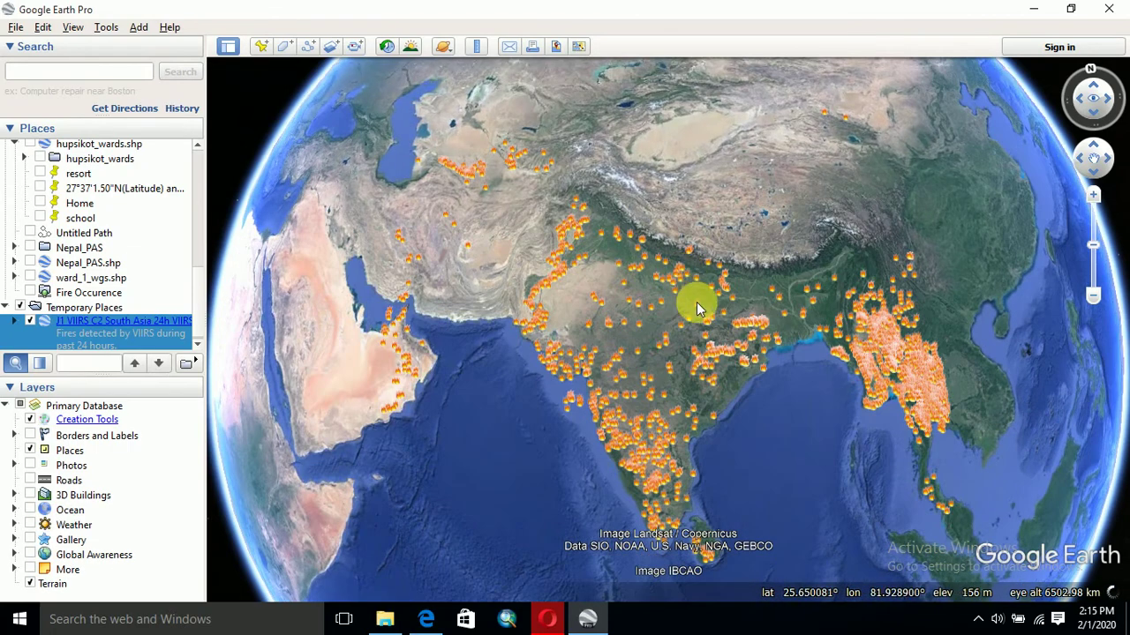
Step: Zoom and pan from central India north to the fire points along the Himalayan foothills
scroll(696, 302, "up", 2)
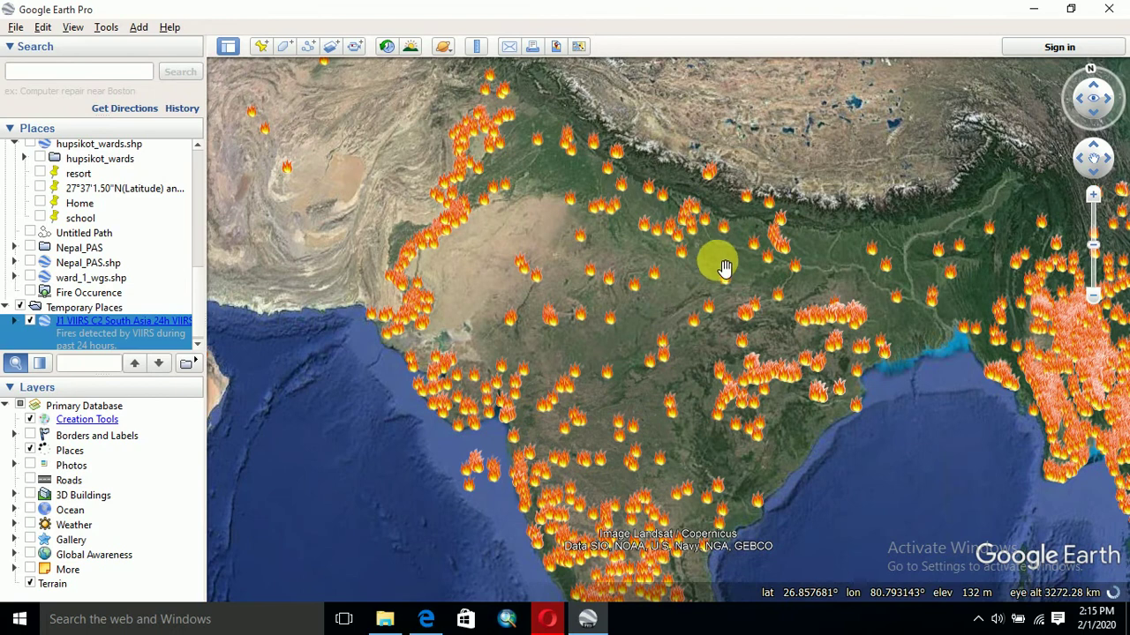
left_click_drag(706, 265, 685, 361)
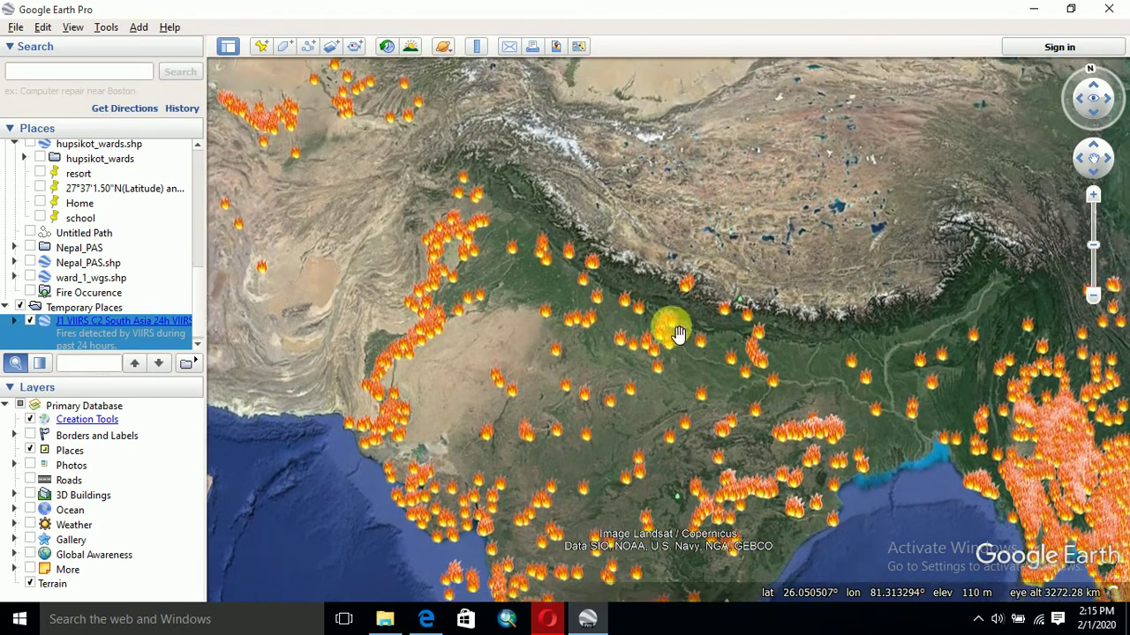
scroll(713, 315, "up", 2)
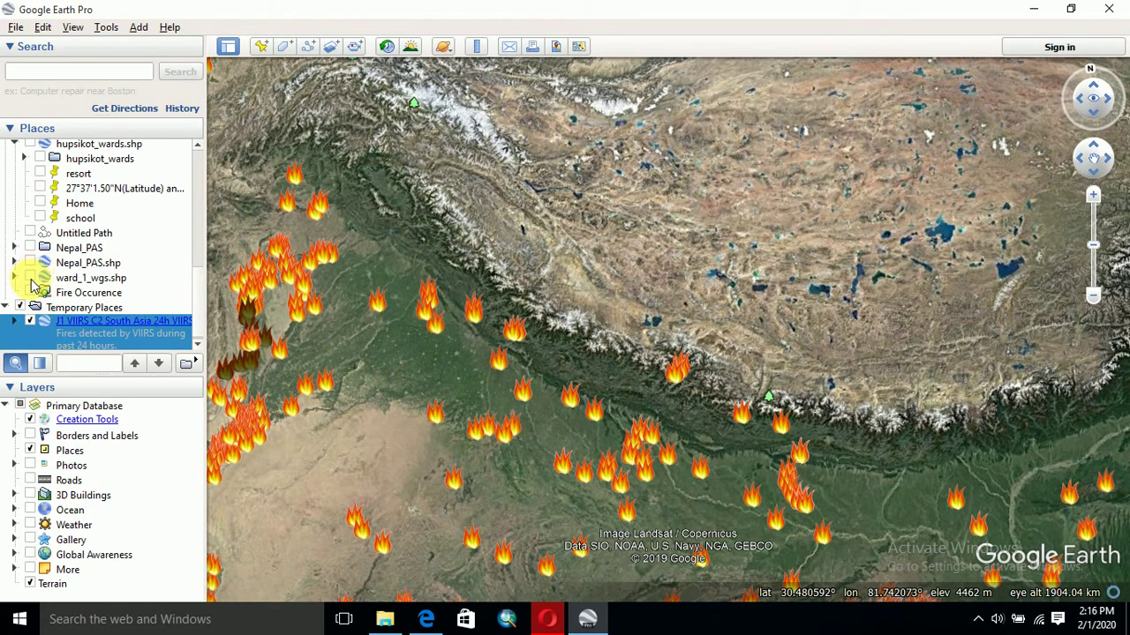
left_click(197, 239)
left_click_drag(203, 232, 203, 313)
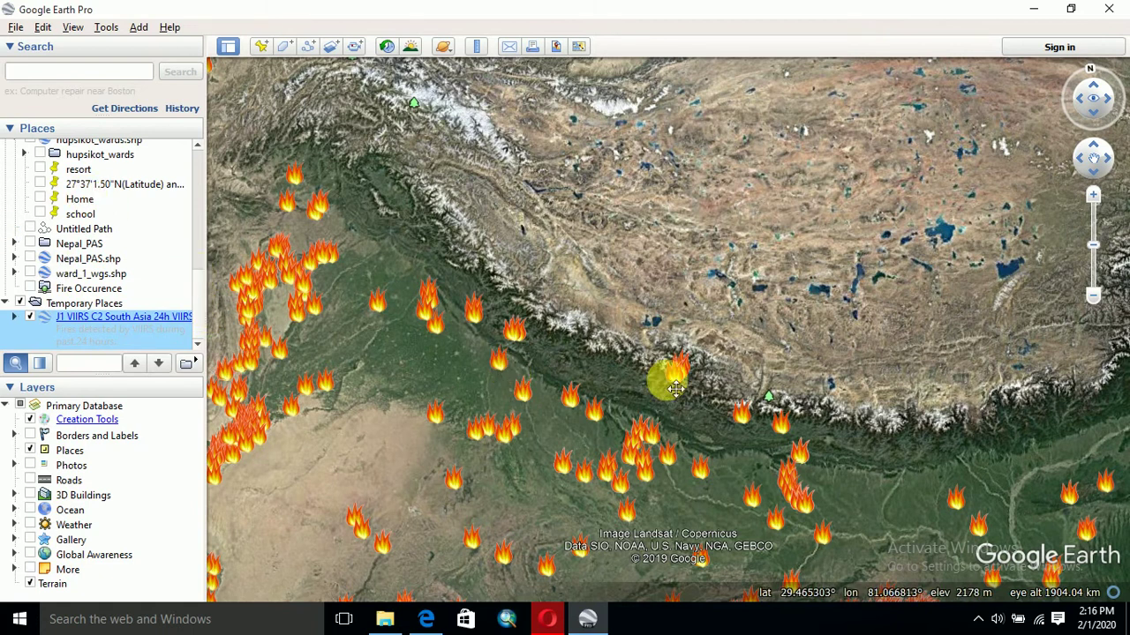
left_click_drag(585, 345, 517, 350)
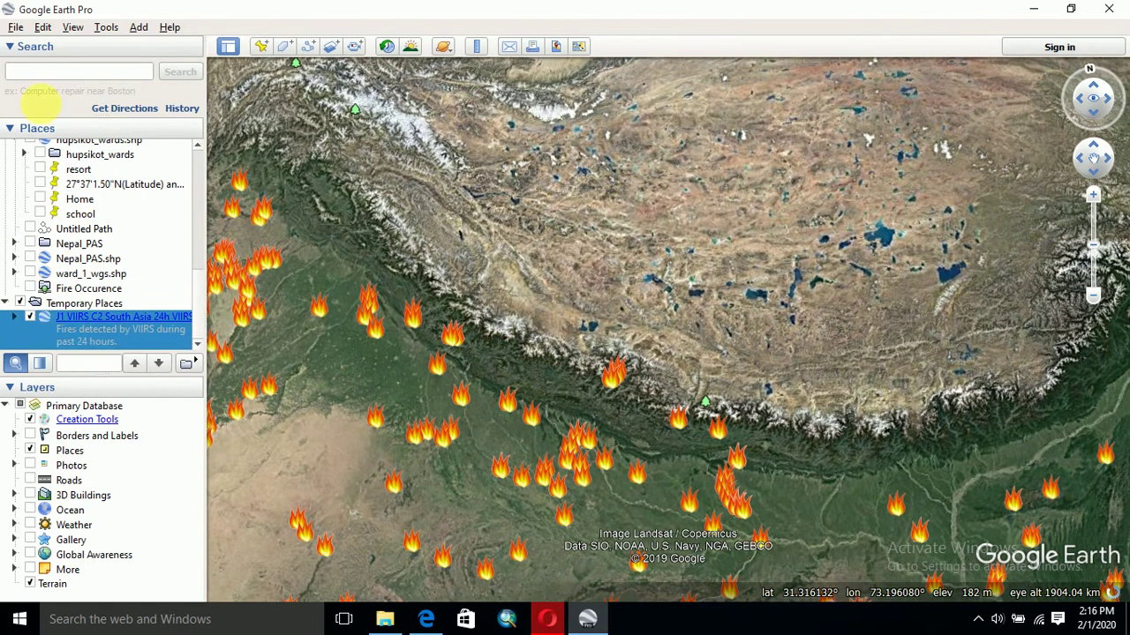
left_click(18, 30)
Step: Open Outlinedd.shp from ICIMOD_topo_download\CountryBoundary as an ESRI Shape file, without a style template
left_click(33, 40)
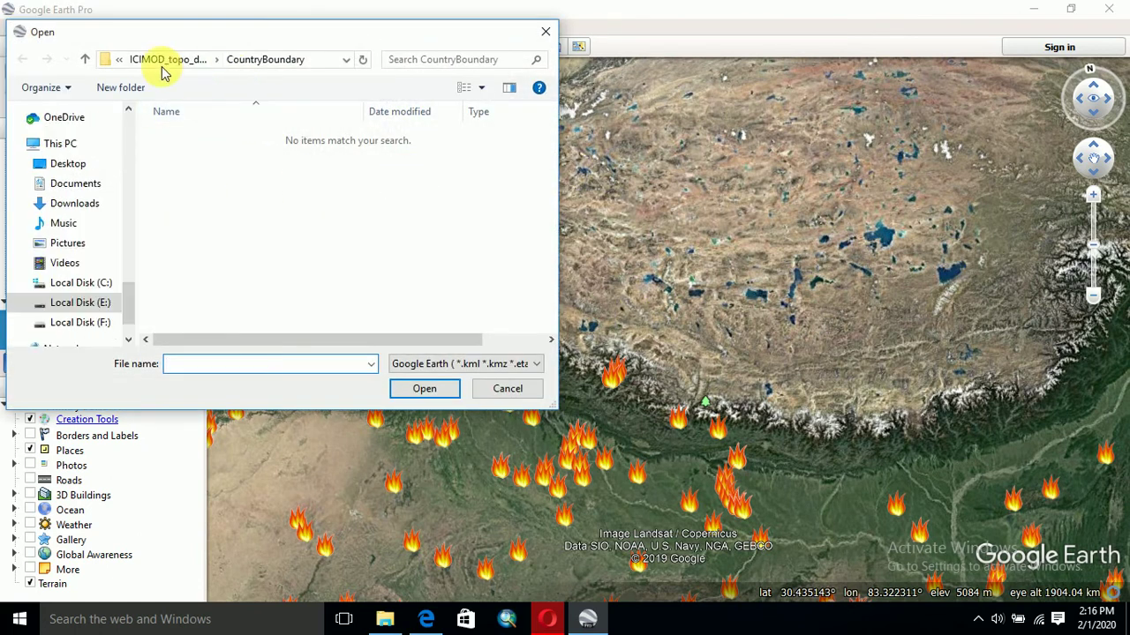
left_click(171, 62)
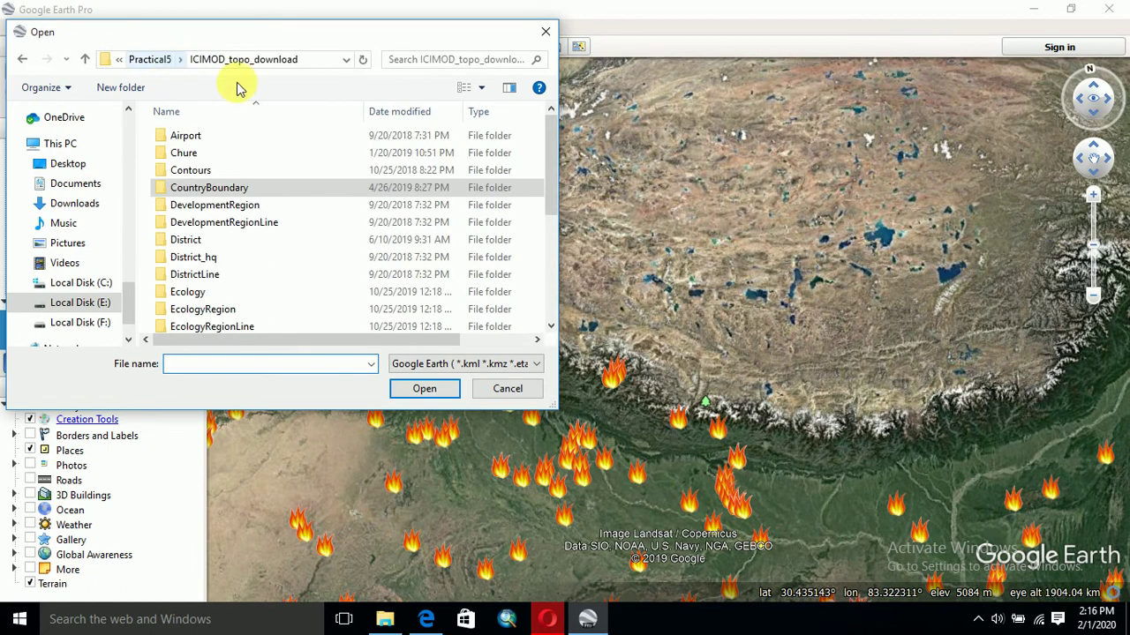
double_click(207, 192)
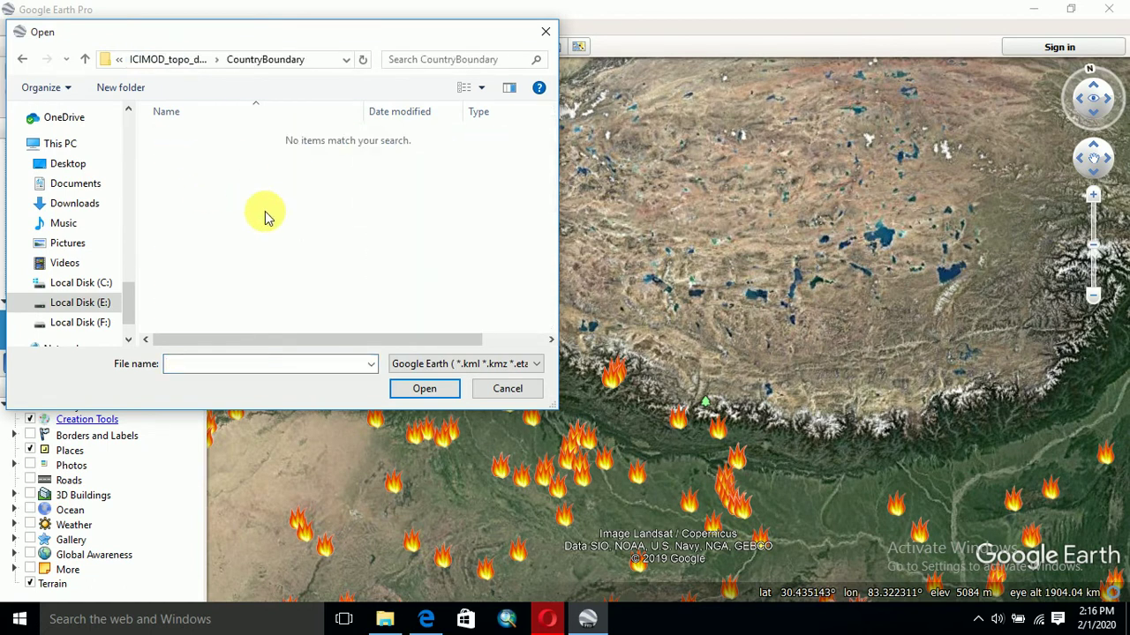
left_click(536, 365)
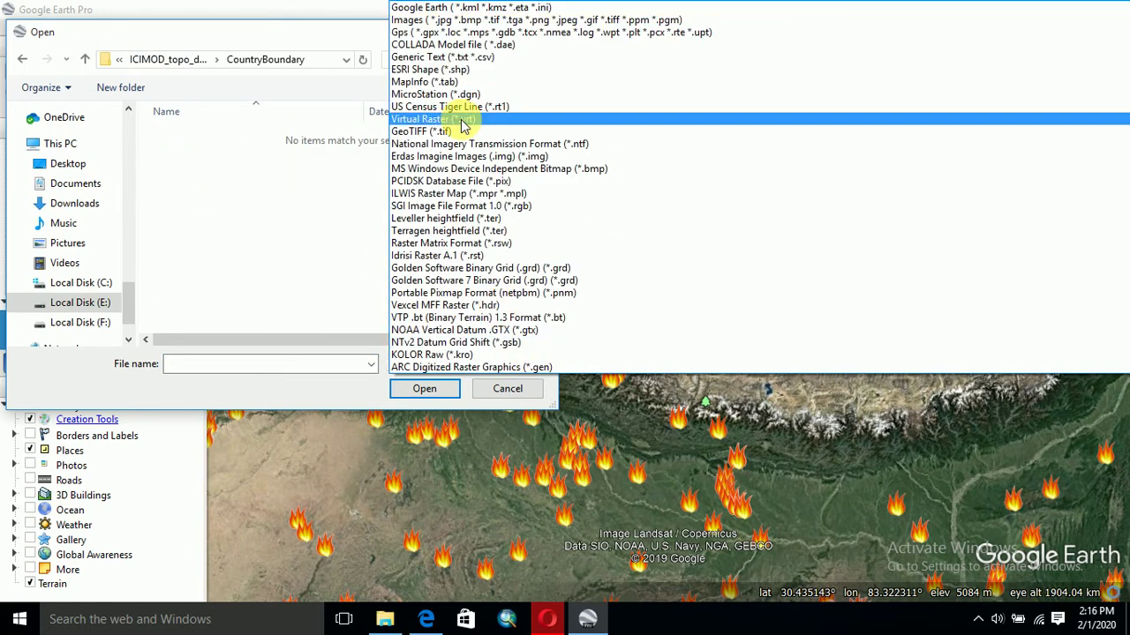
left_click(437, 70)
double_click(210, 137)
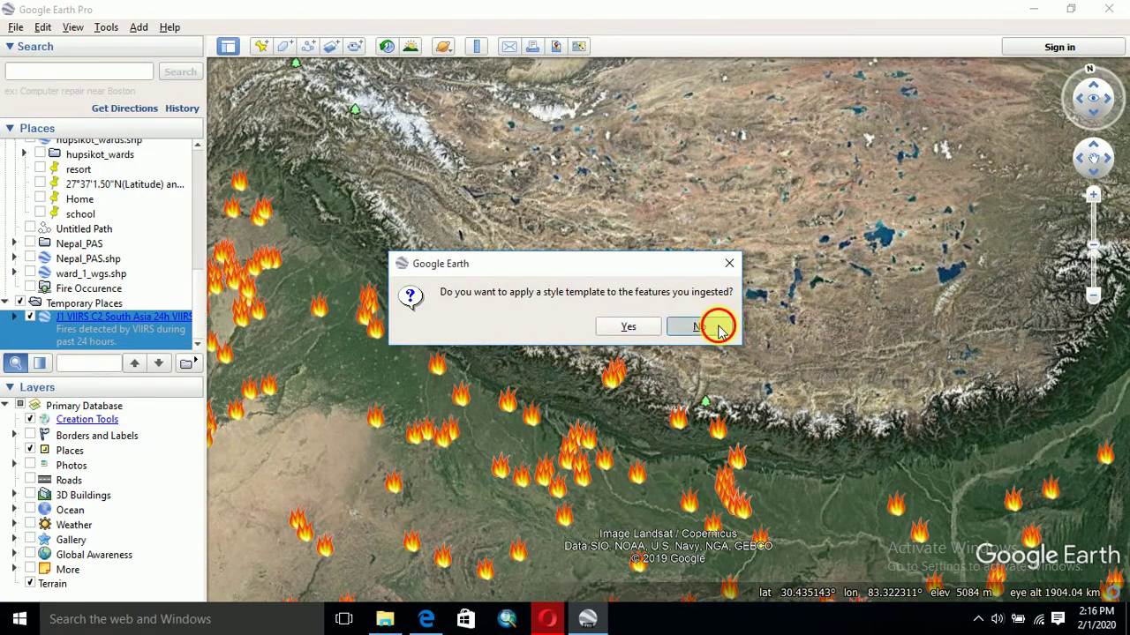
left_click(697, 326)
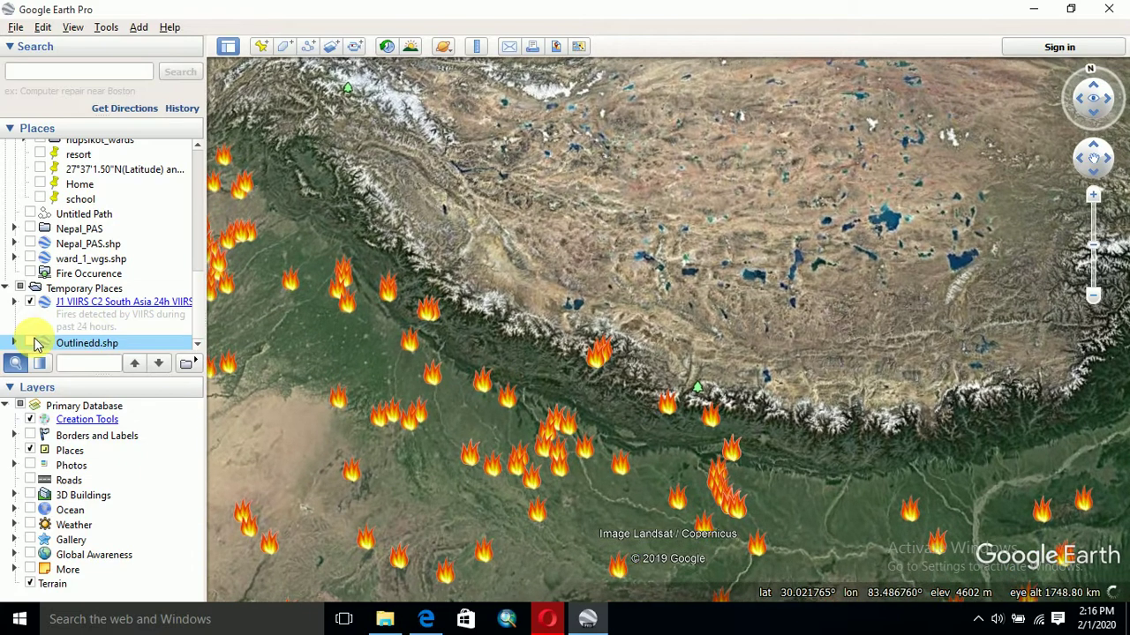
Step: Turn on the Outlinedd.shp layer and frame the purple Nepal outline among the fire points
left_click(29, 342)
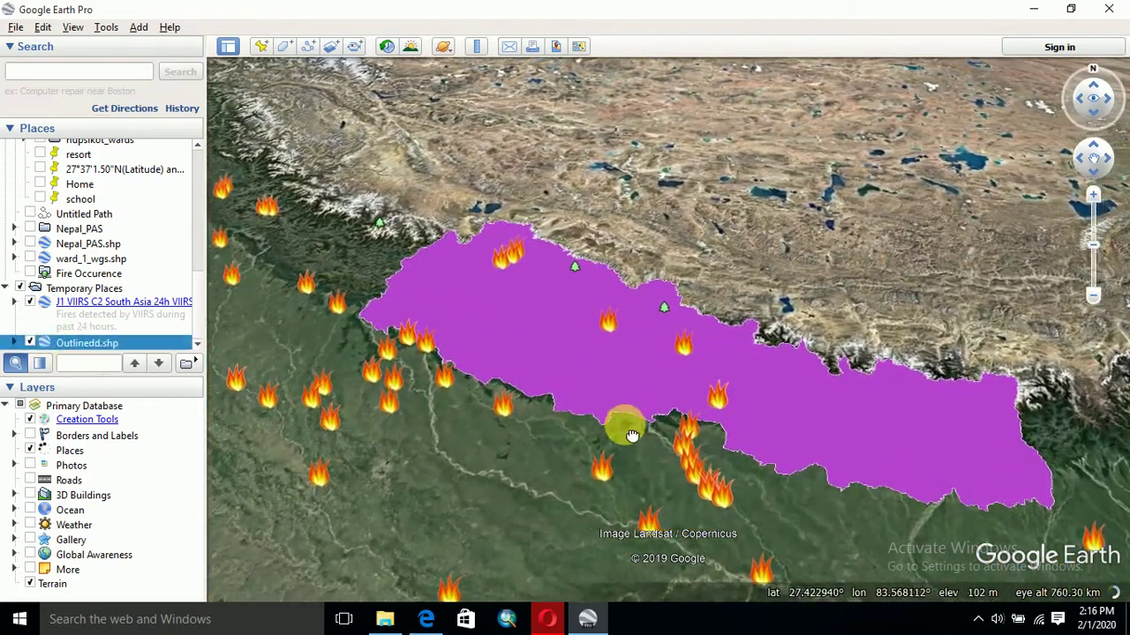
left_click_drag(631, 436, 632, 468)
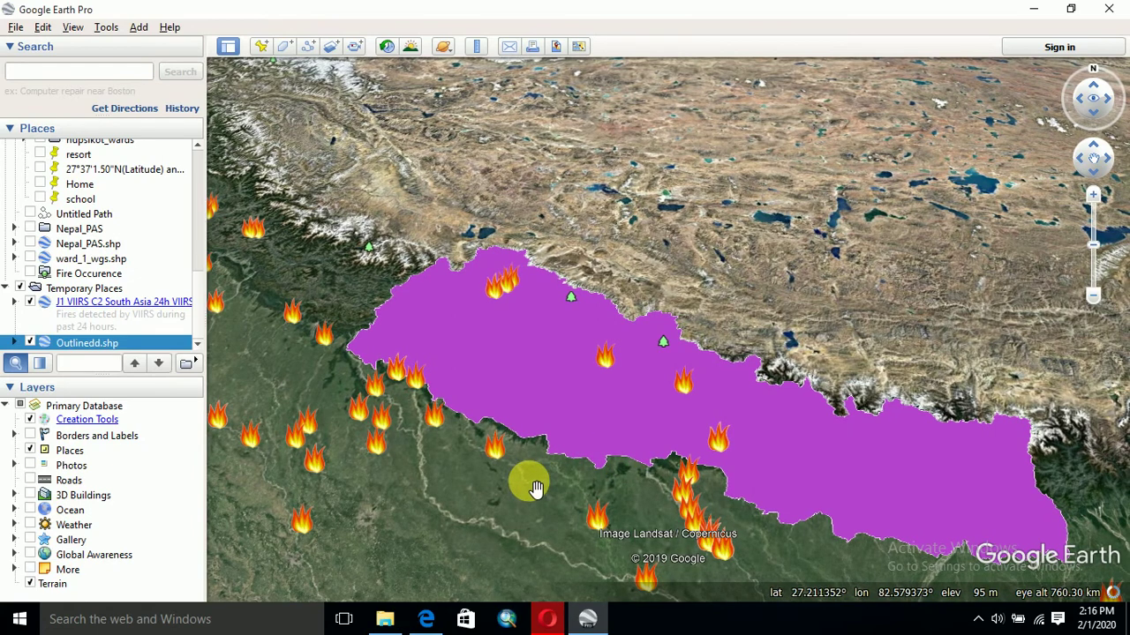
scroll(536, 489, "down", 2)
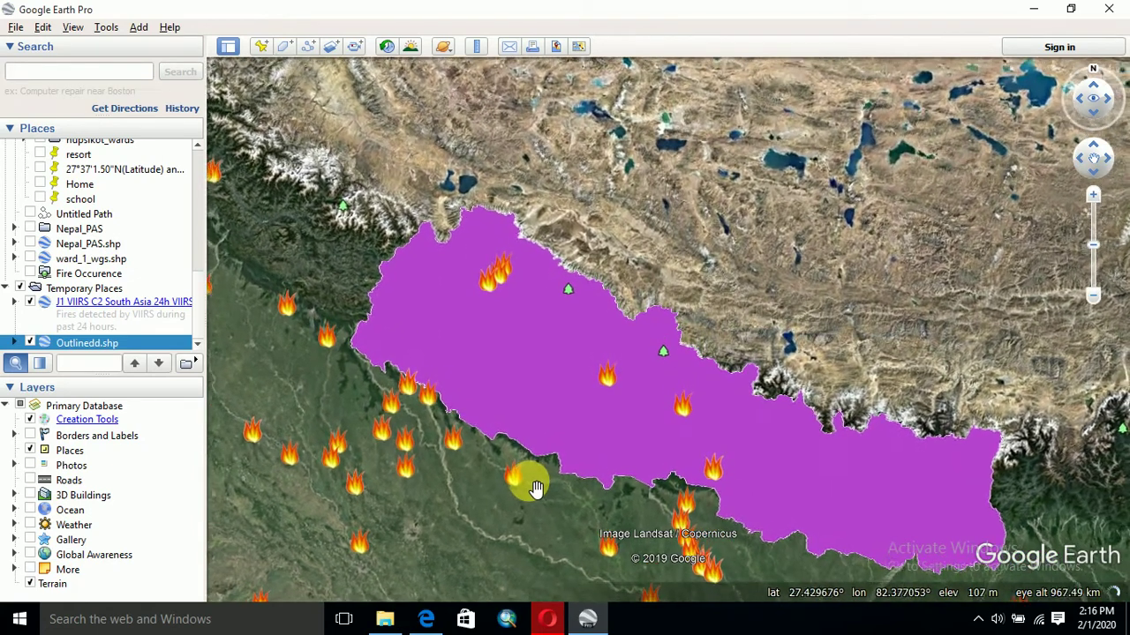
scroll(536, 488, "down", 2)
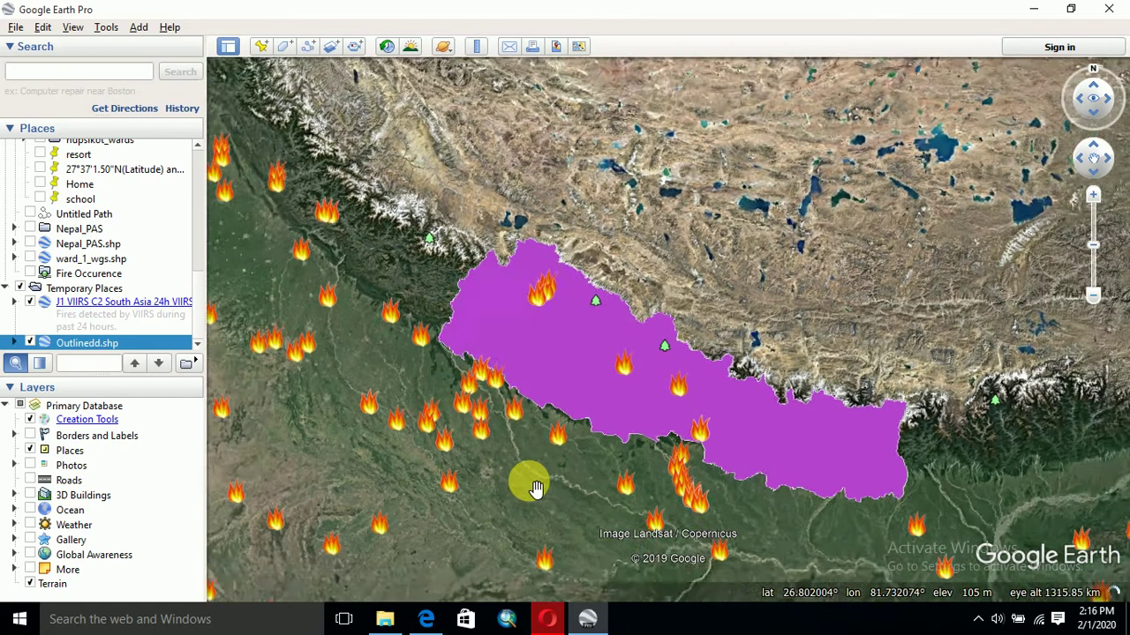
scroll(536, 488, "up", 2)
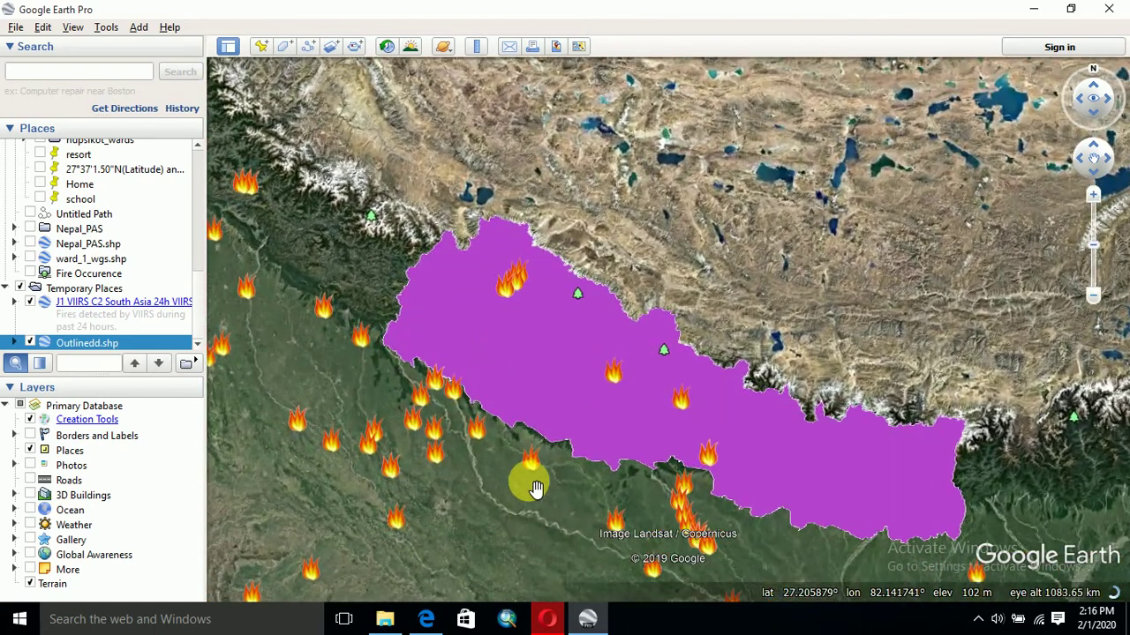